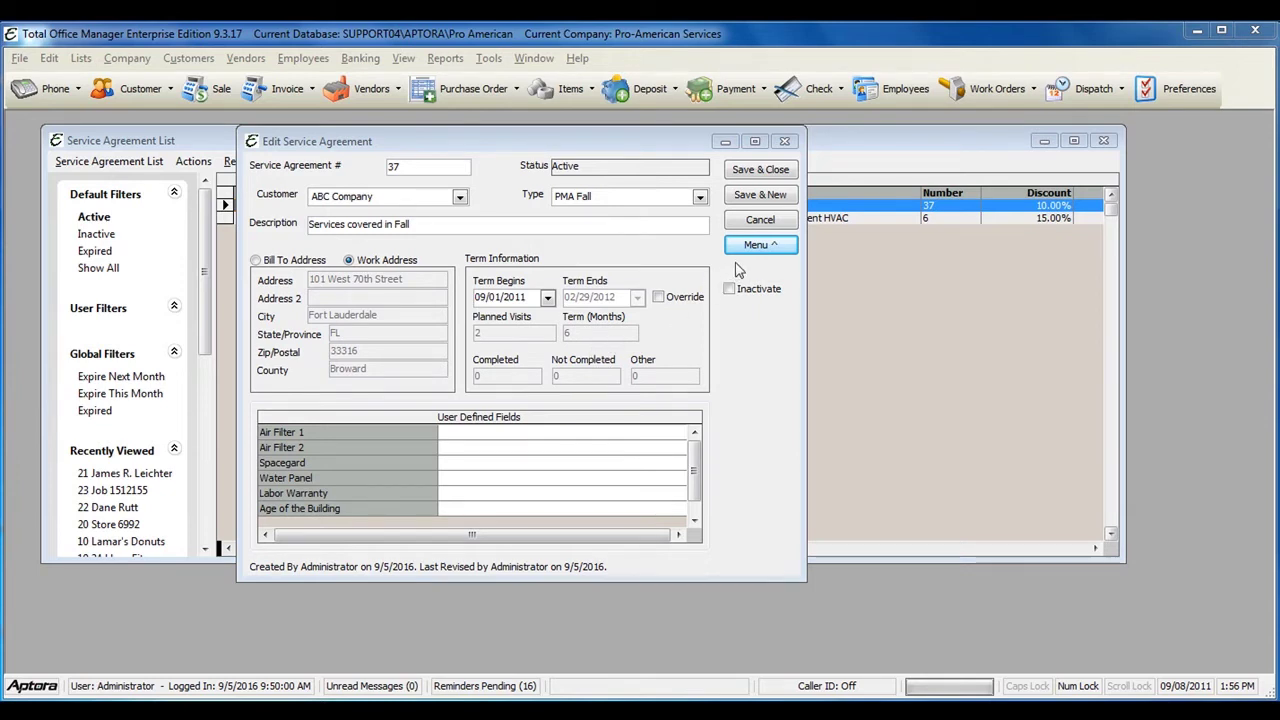
Step: Open service agreement 37's Menu and bring up the Create submenu
left_click(754, 247)
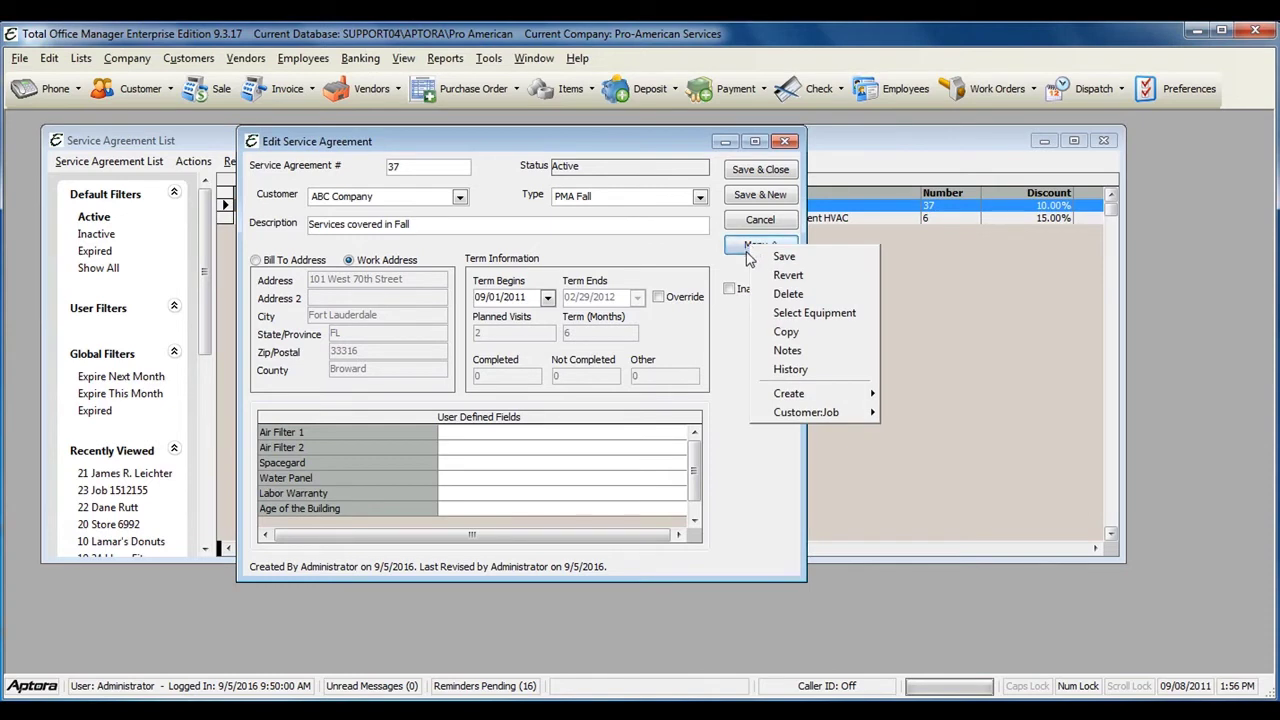
mouse_move(797, 394)
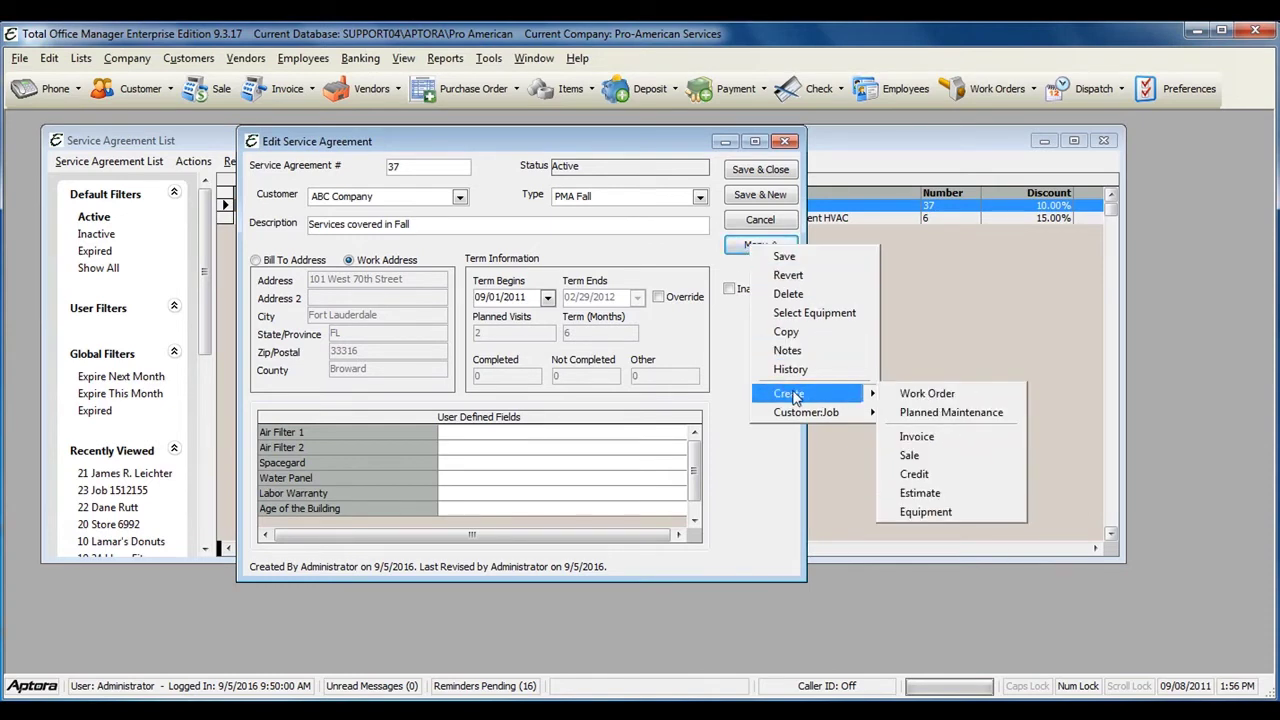
Step: Start planned maintenance with Medium priority and work order type Preventative Maintenance
left_click(975, 415)
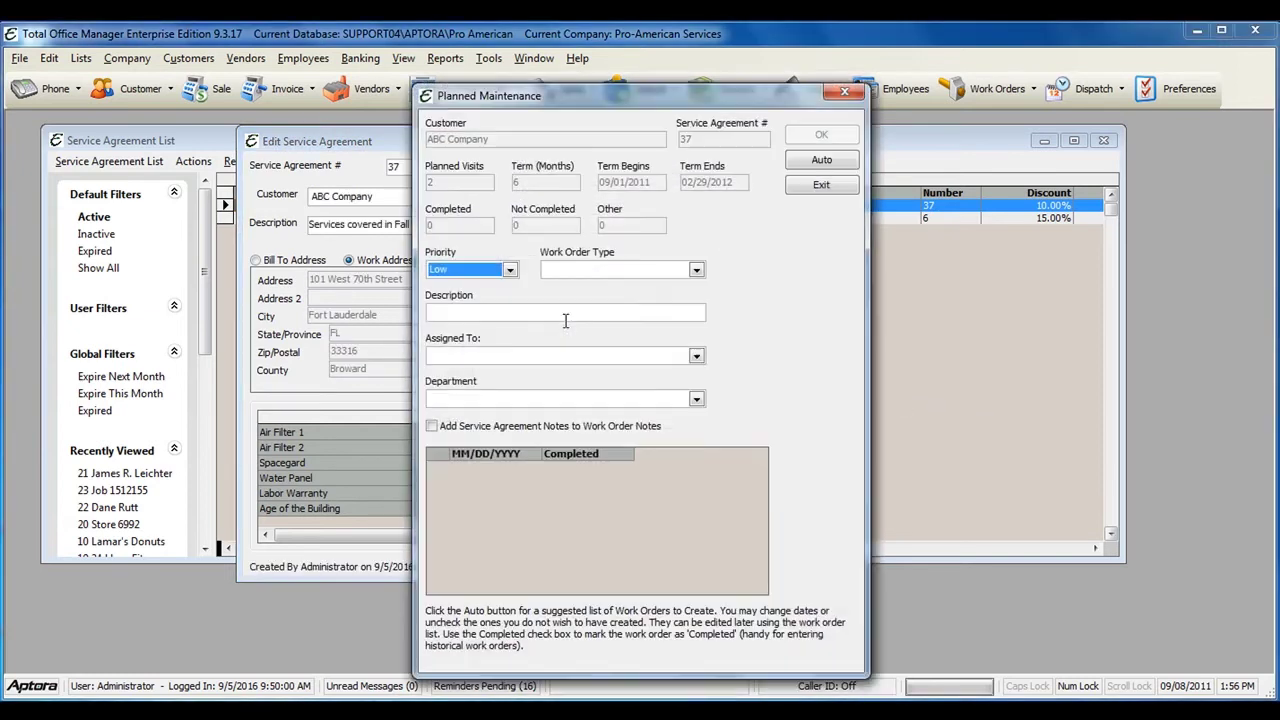
left_click_drag(547, 105, 443, 105)
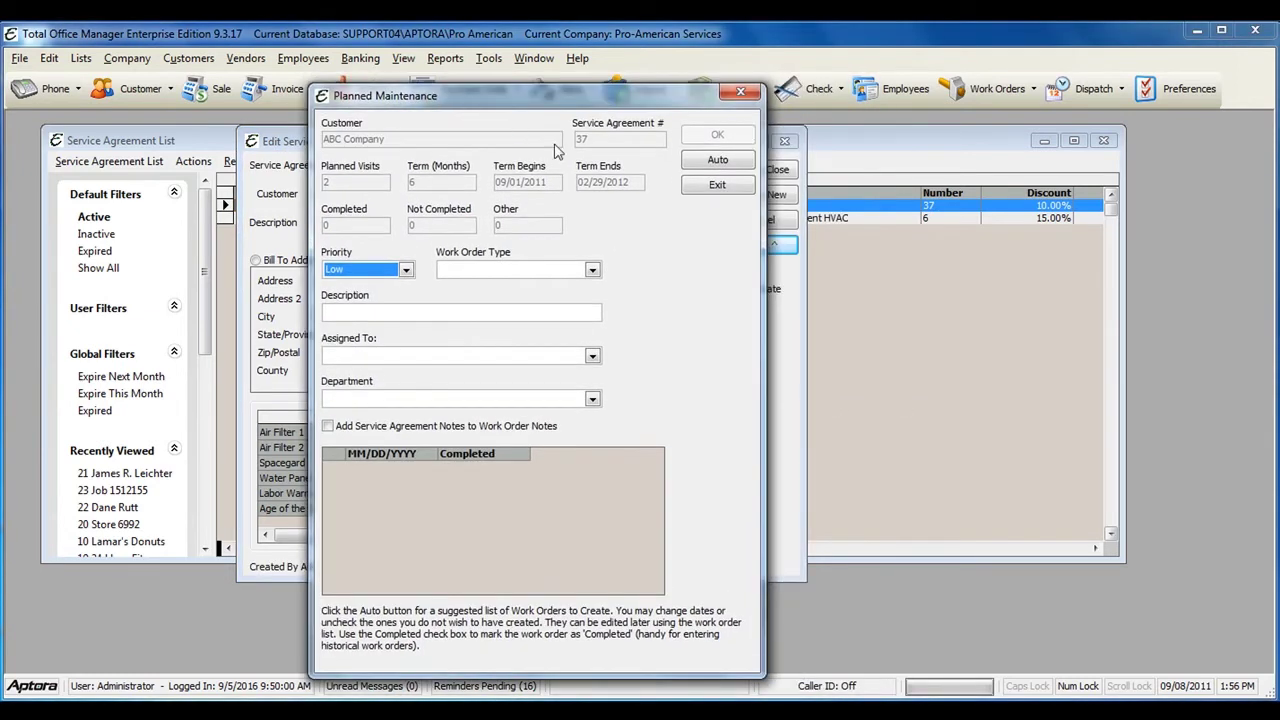
left_click(406, 270)
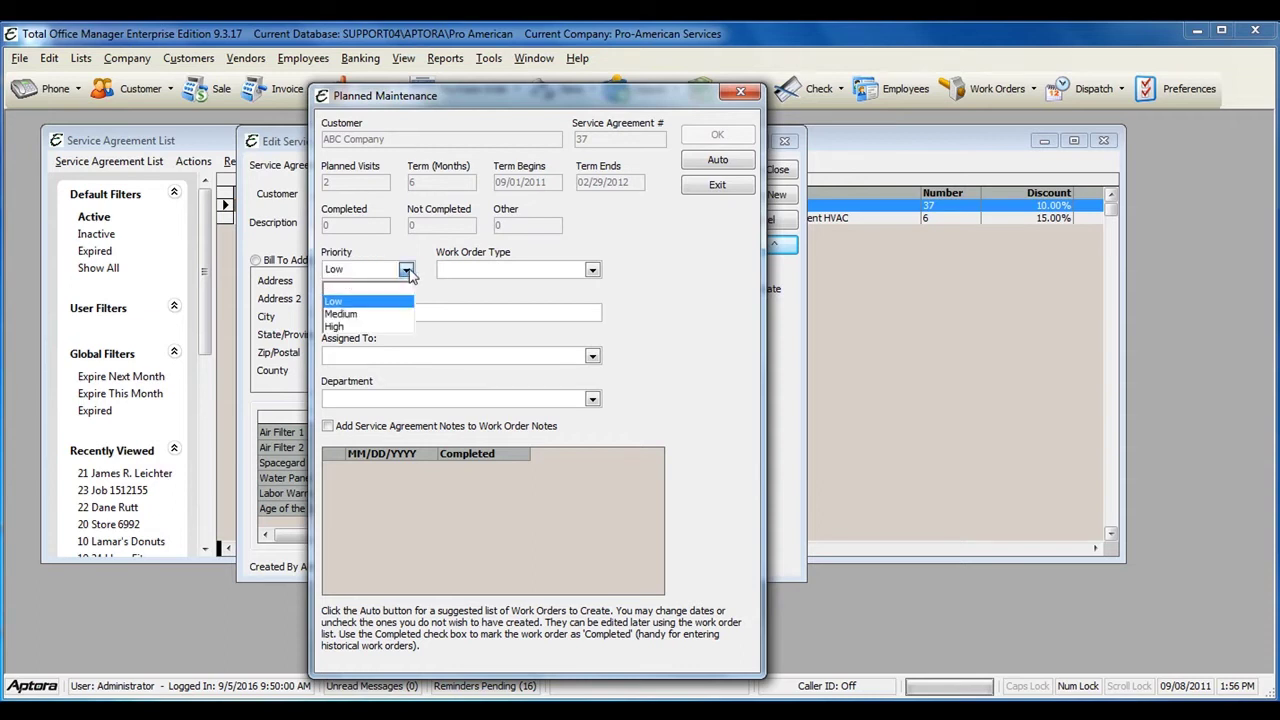
left_click(369, 315)
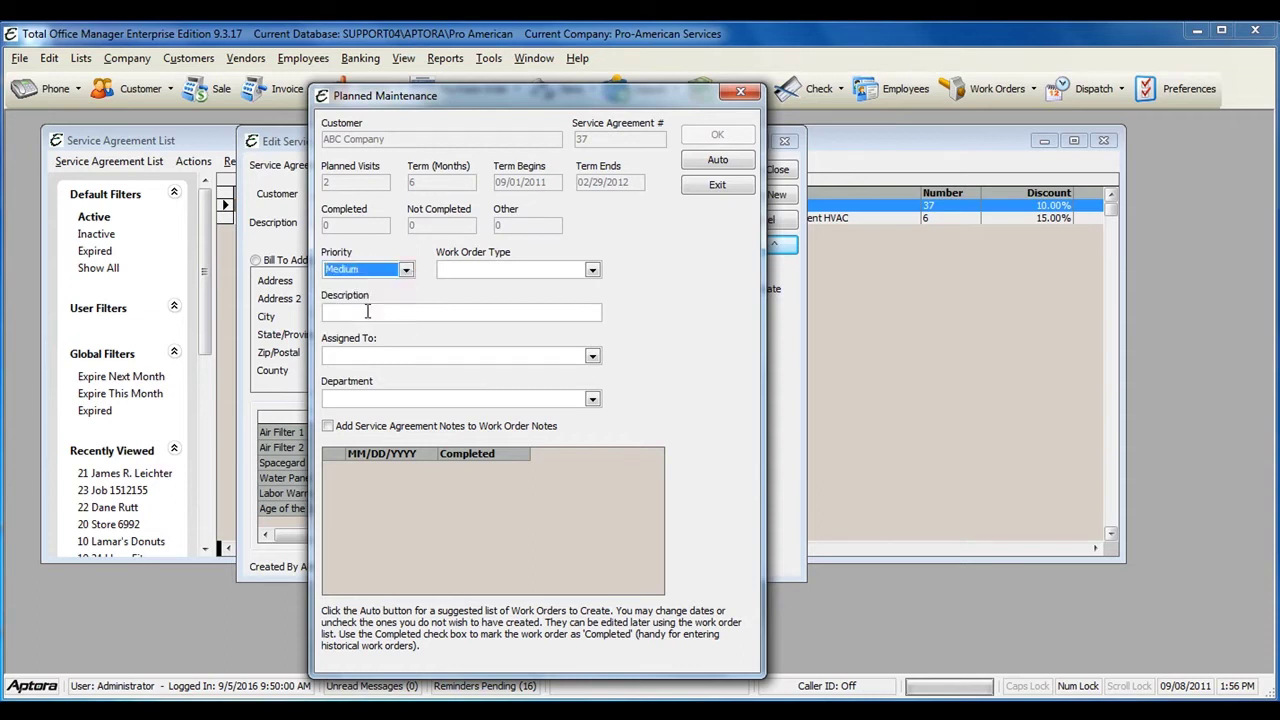
left_click(592, 270)
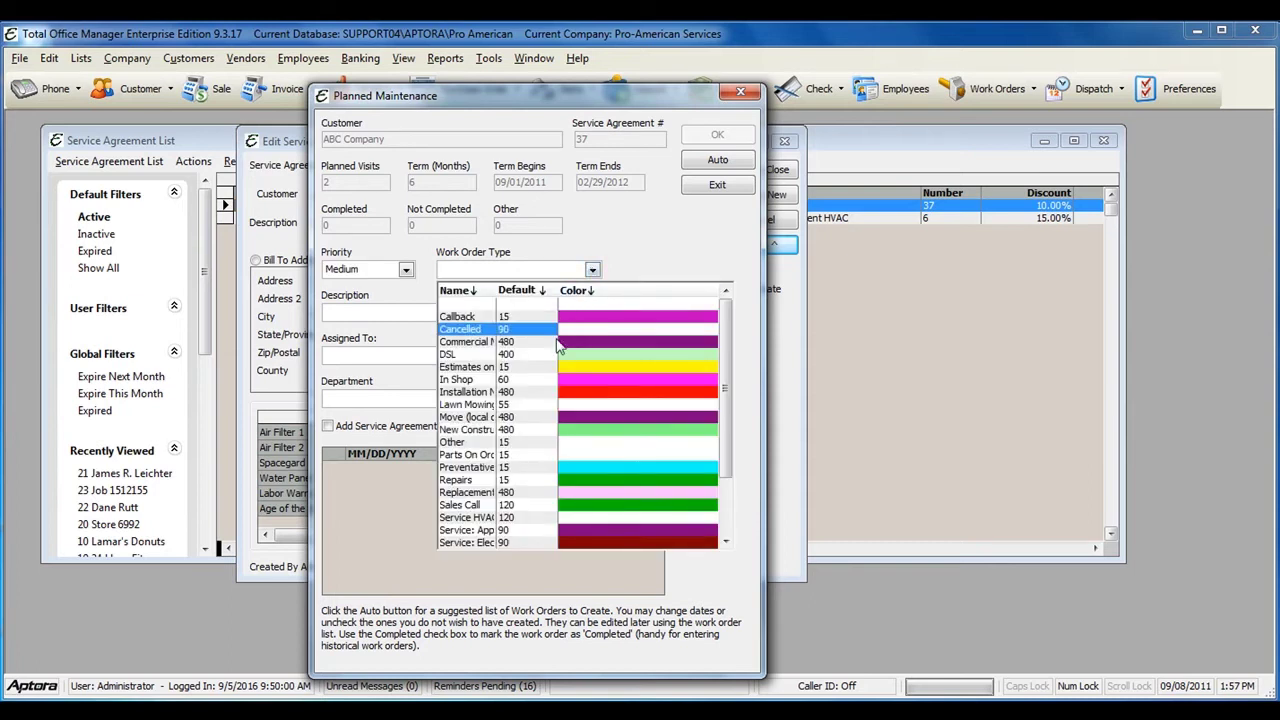
type("pr")
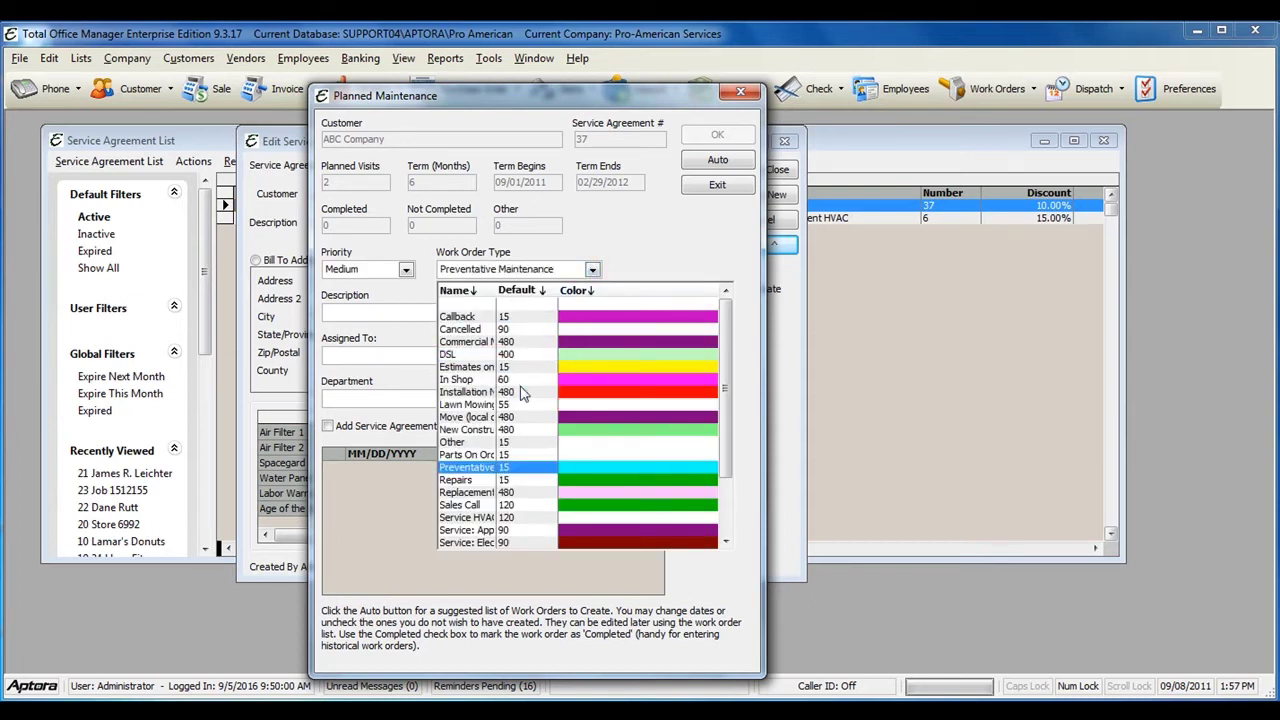
key("Return")
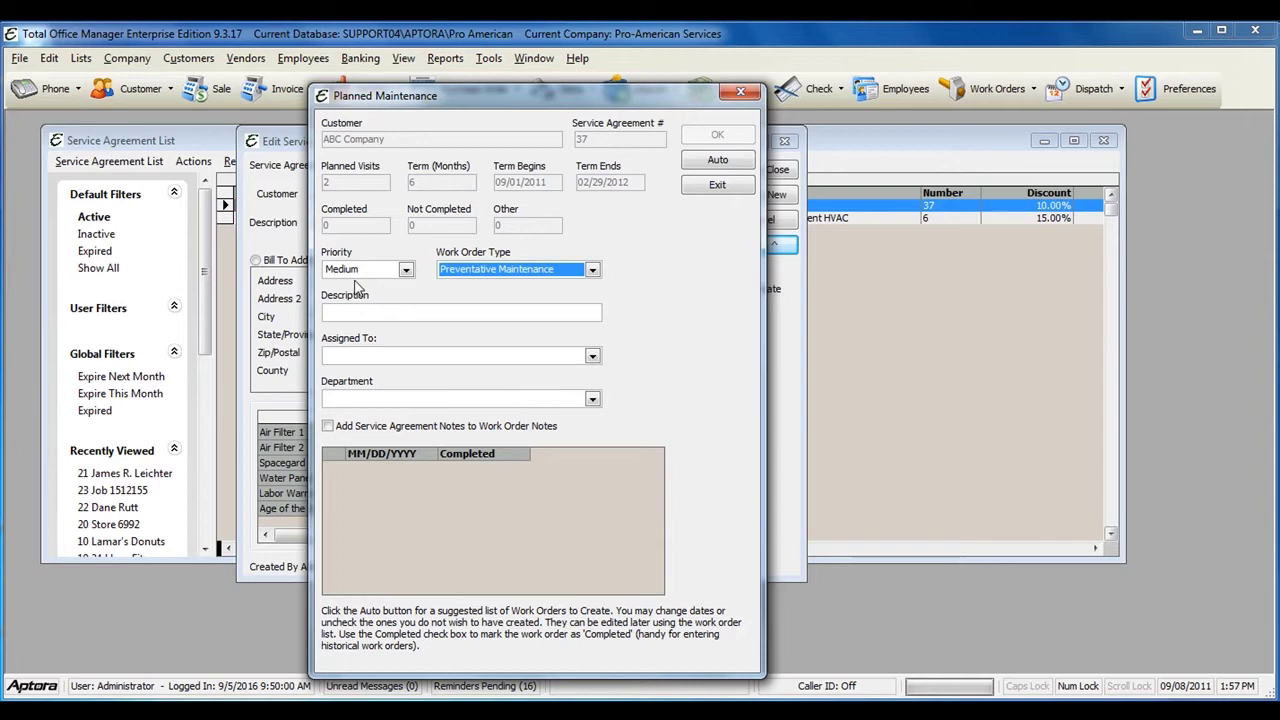
Step: Describe it as 'Service Furnace', leave assignee and department blank, and include agreement notes
left_click(382, 312)
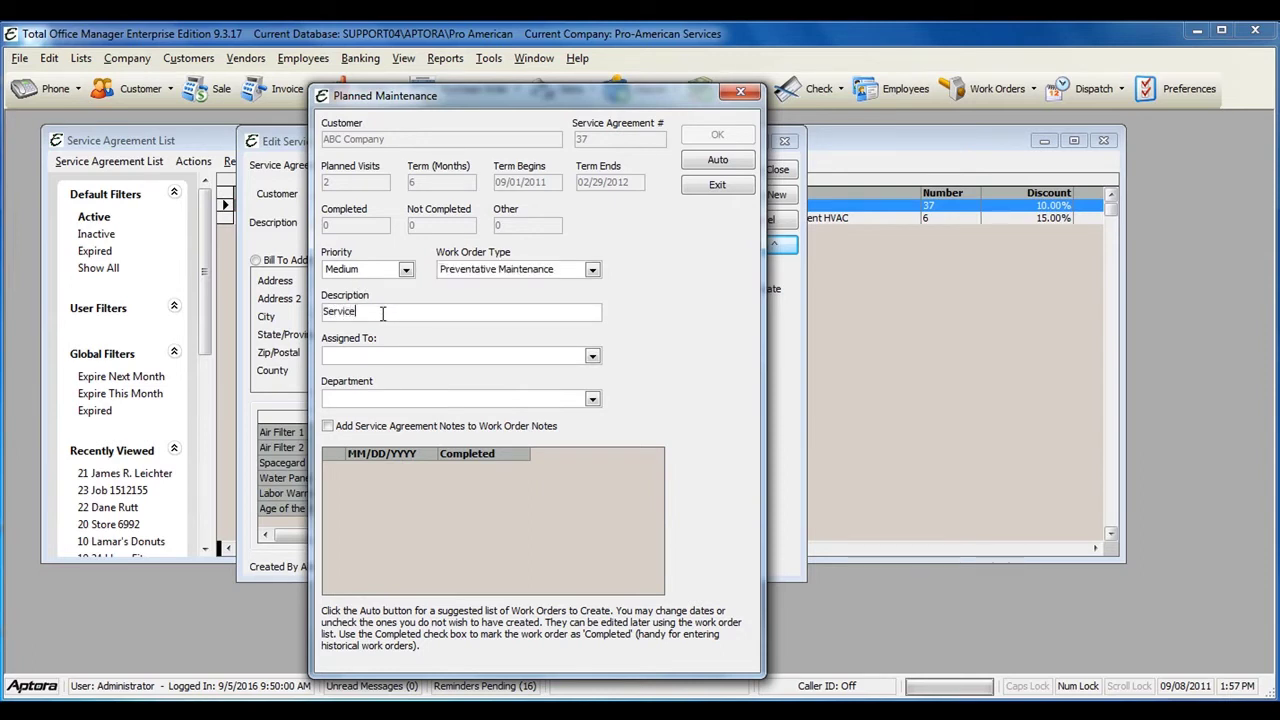
type("Service Furnace")
left_click(592, 356)
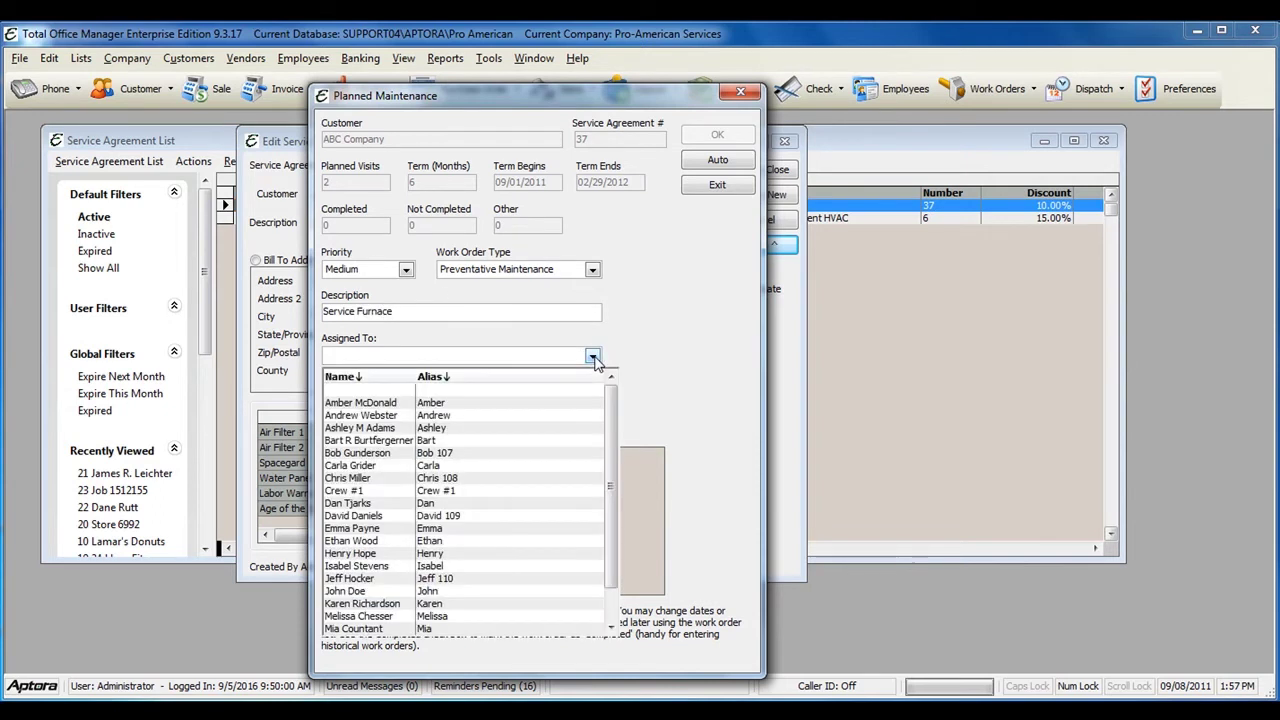
left_click(593, 357)
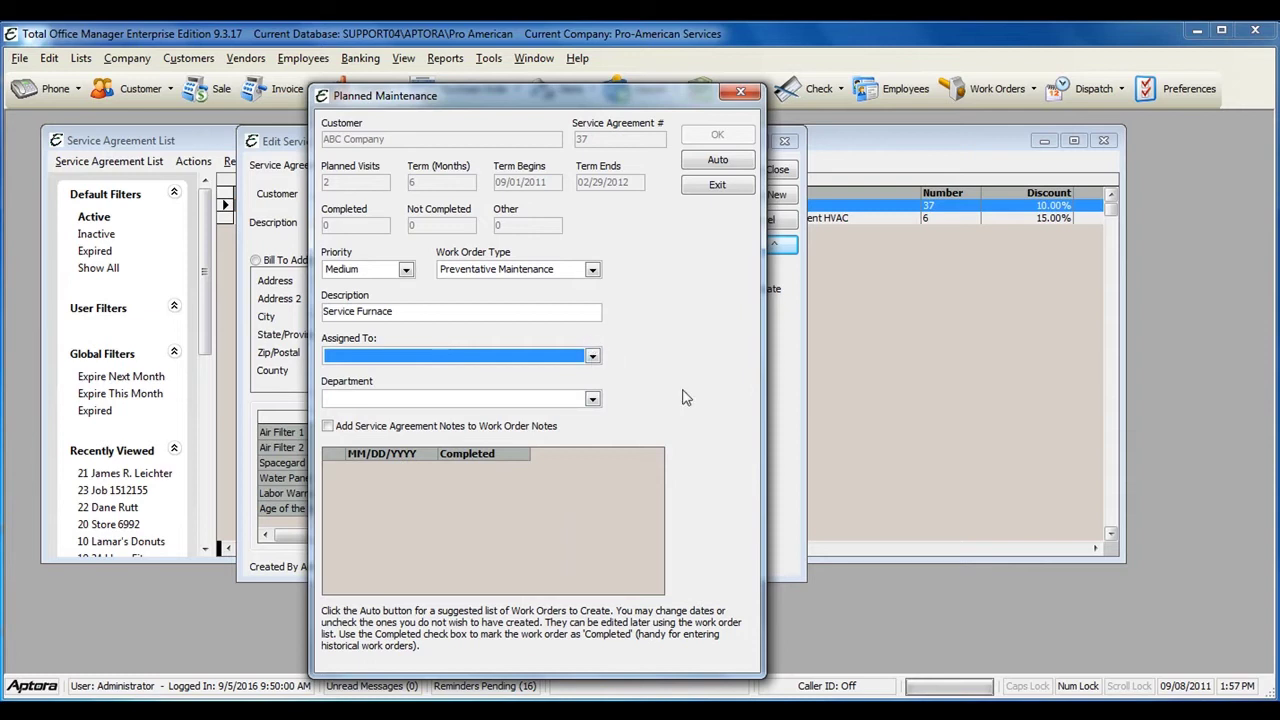
left_click(592, 399)
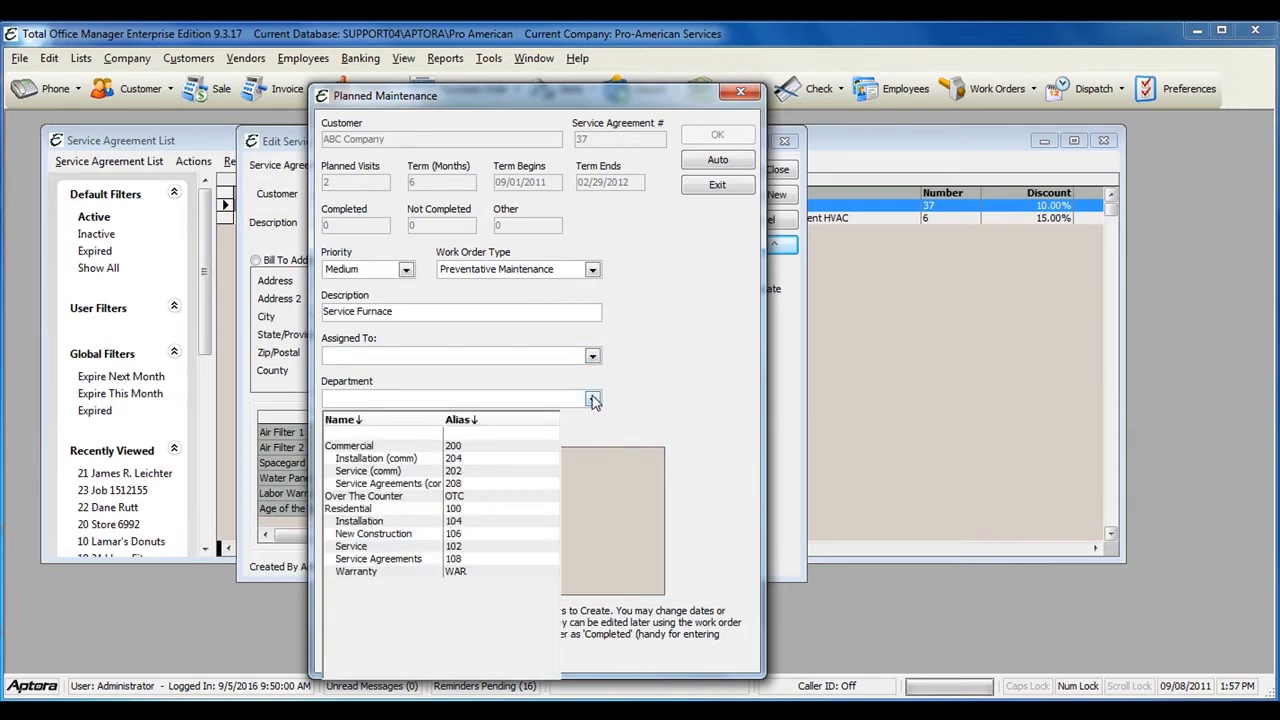
left_click(594, 400)
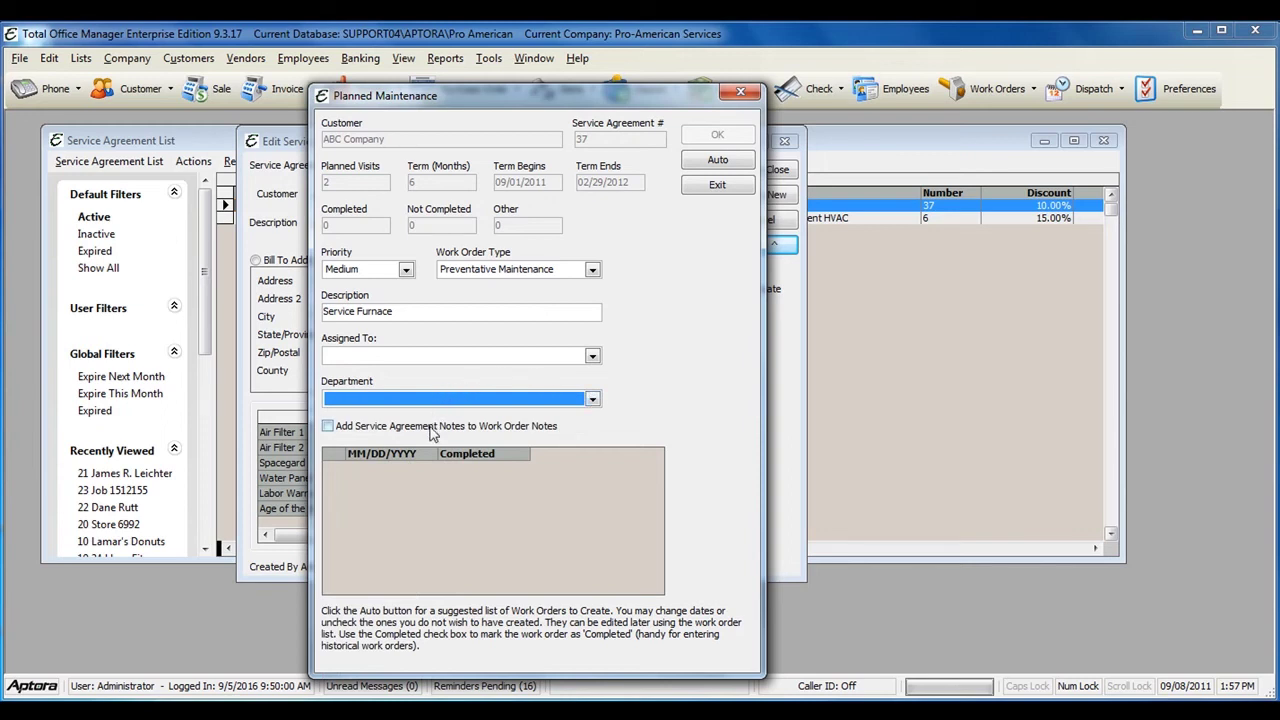
left_click(328, 427)
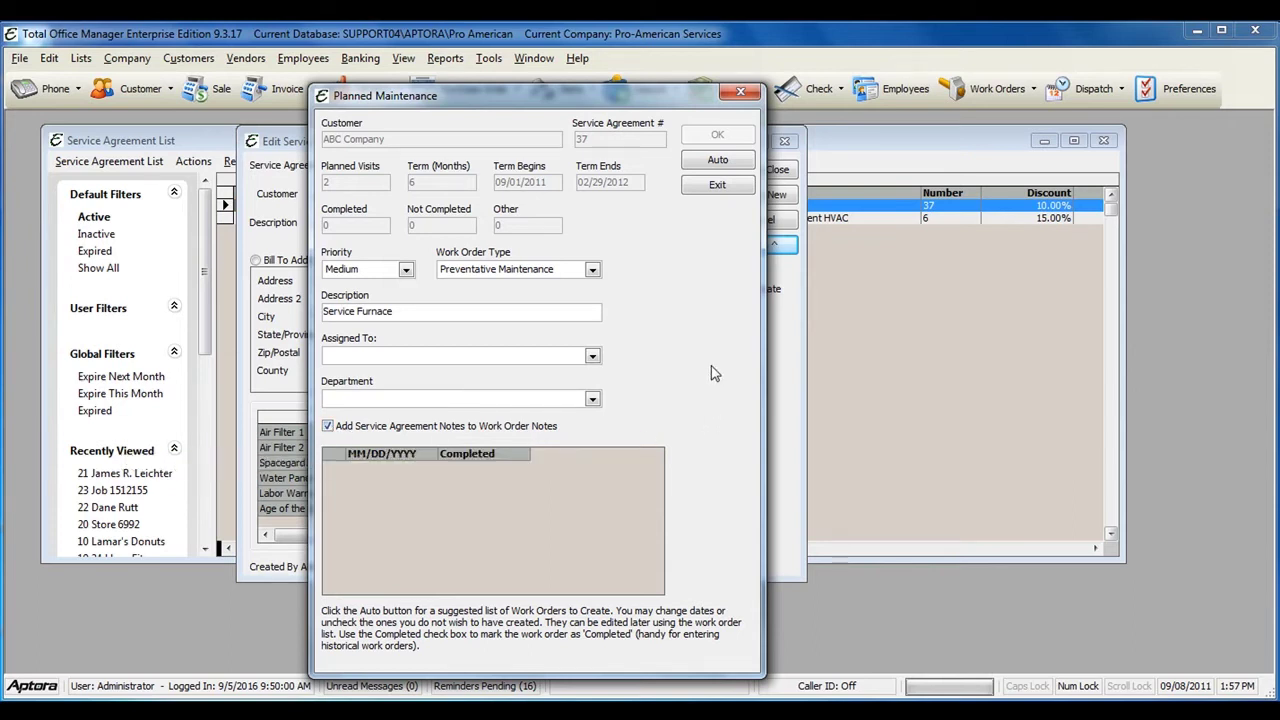
Step: Auto-generate visit dates, change the first to 10/01/2011, and keep both rows ticked
left_click(713, 164)
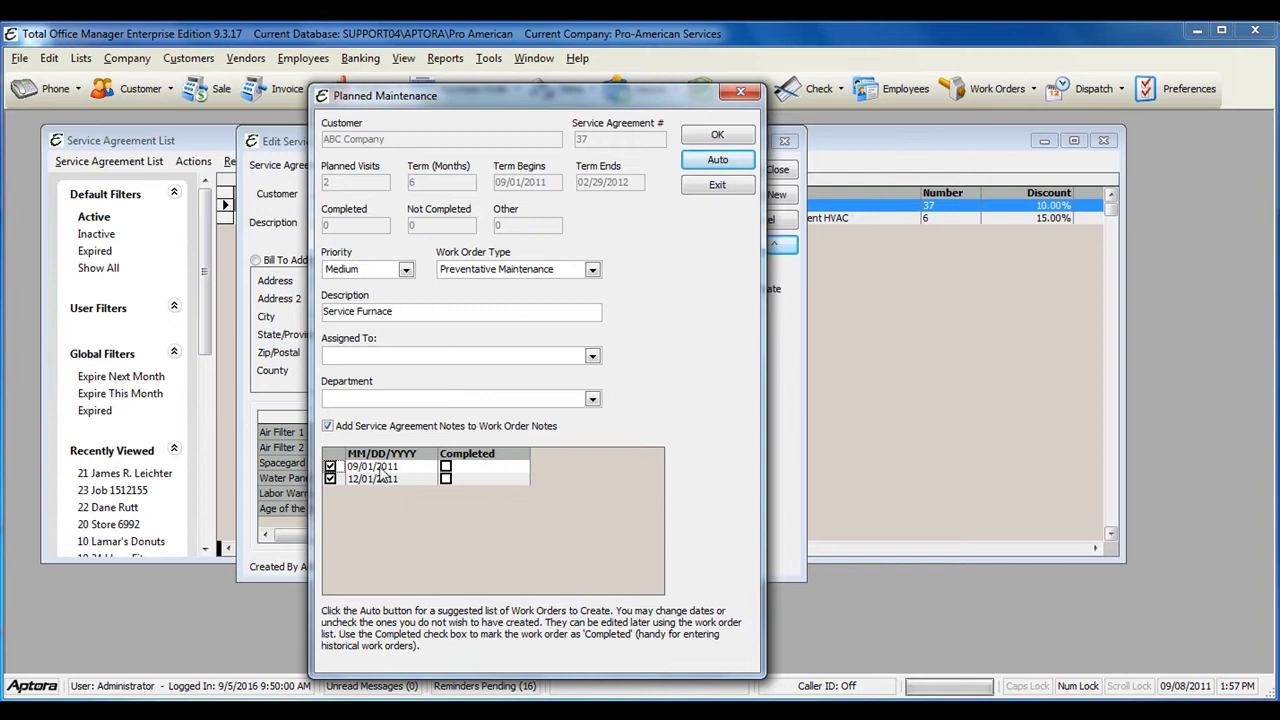
left_click(384, 467)
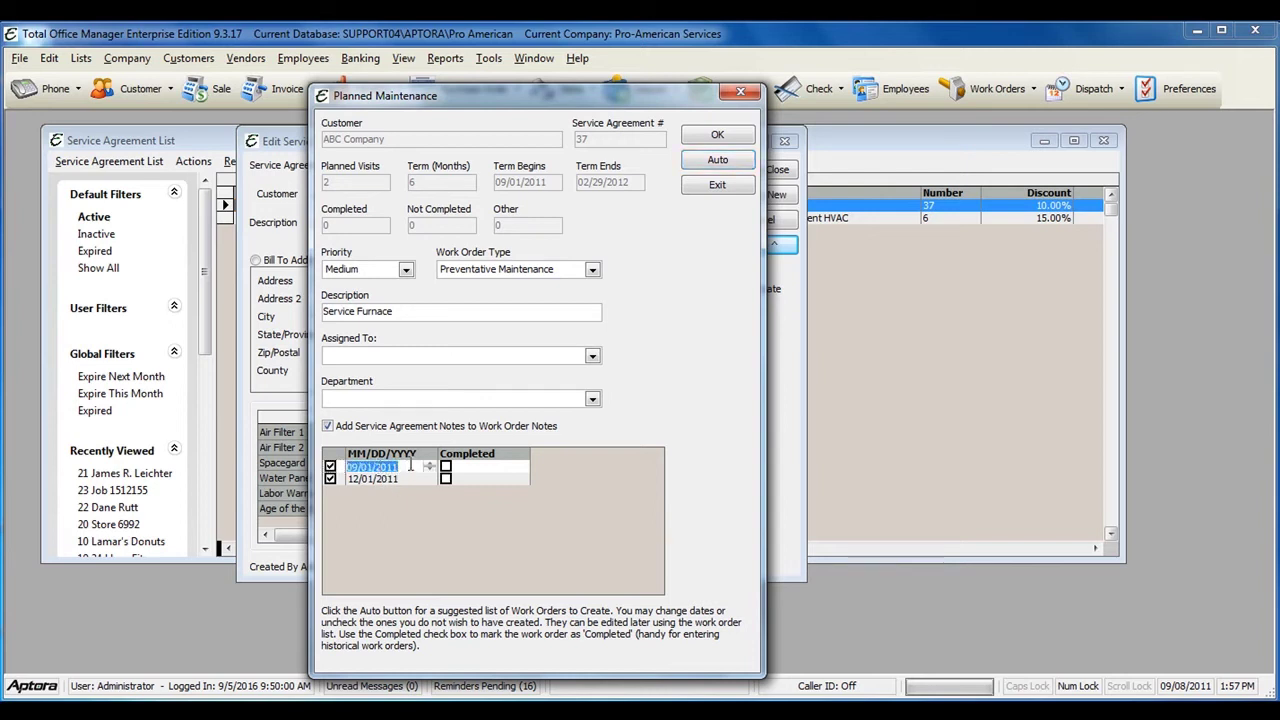
type("10/01/201")
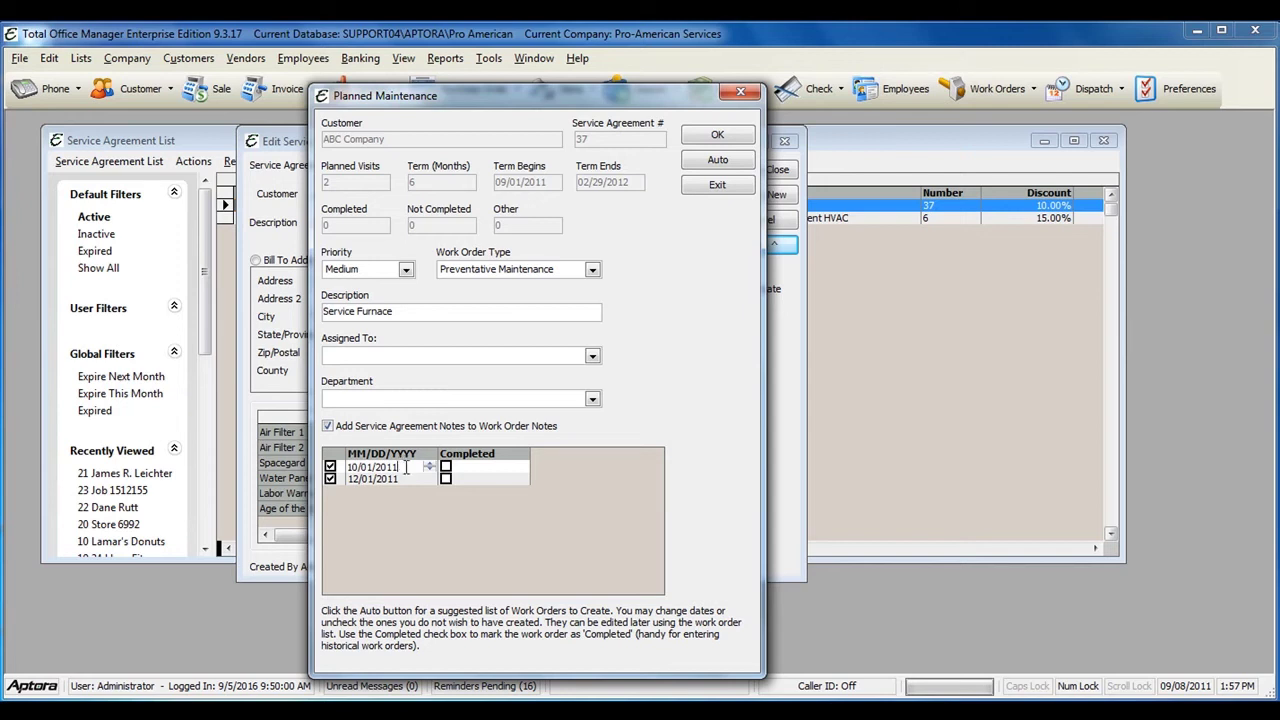
left_click(446, 468)
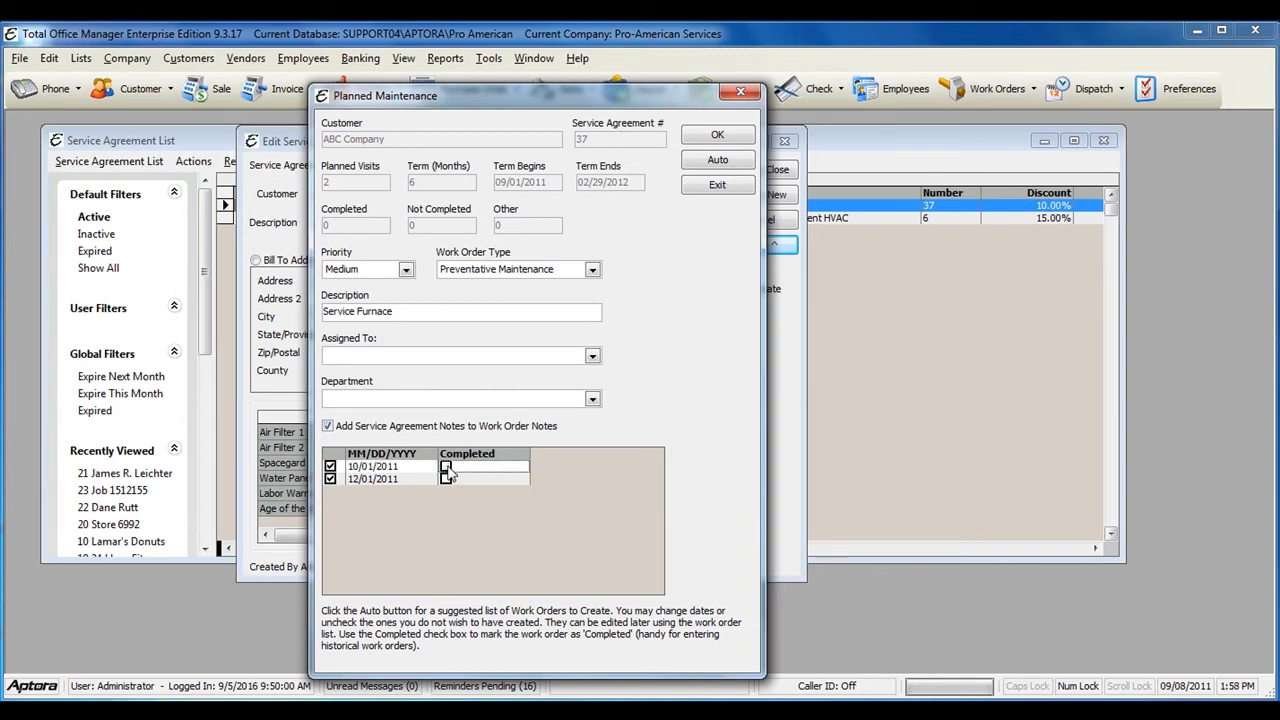
left_click(330, 466)
left_click(330, 466)
Step: Create the planned work orders and acknowledge the message, showing work orders 295 and 296
left_click(727, 145)
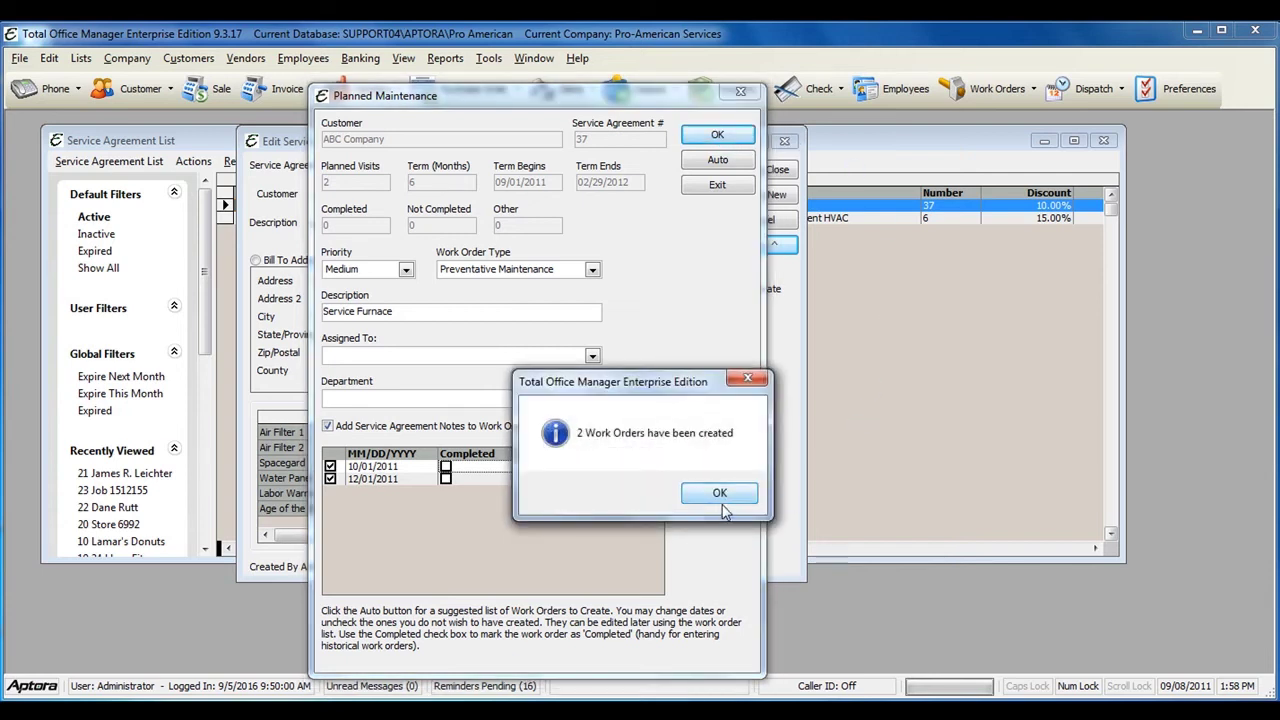
left_click_drag(682, 387, 552, 300)
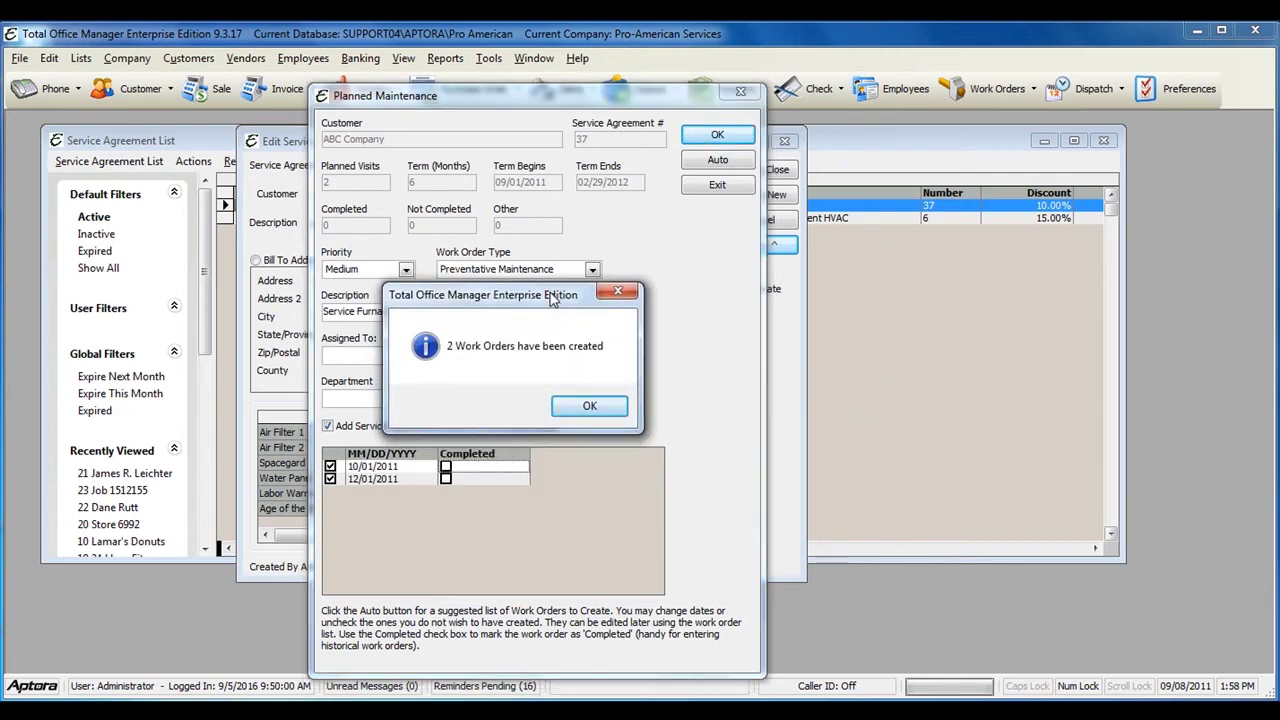
left_click(586, 406)
left_click_drag(577, 304, 474, 202)
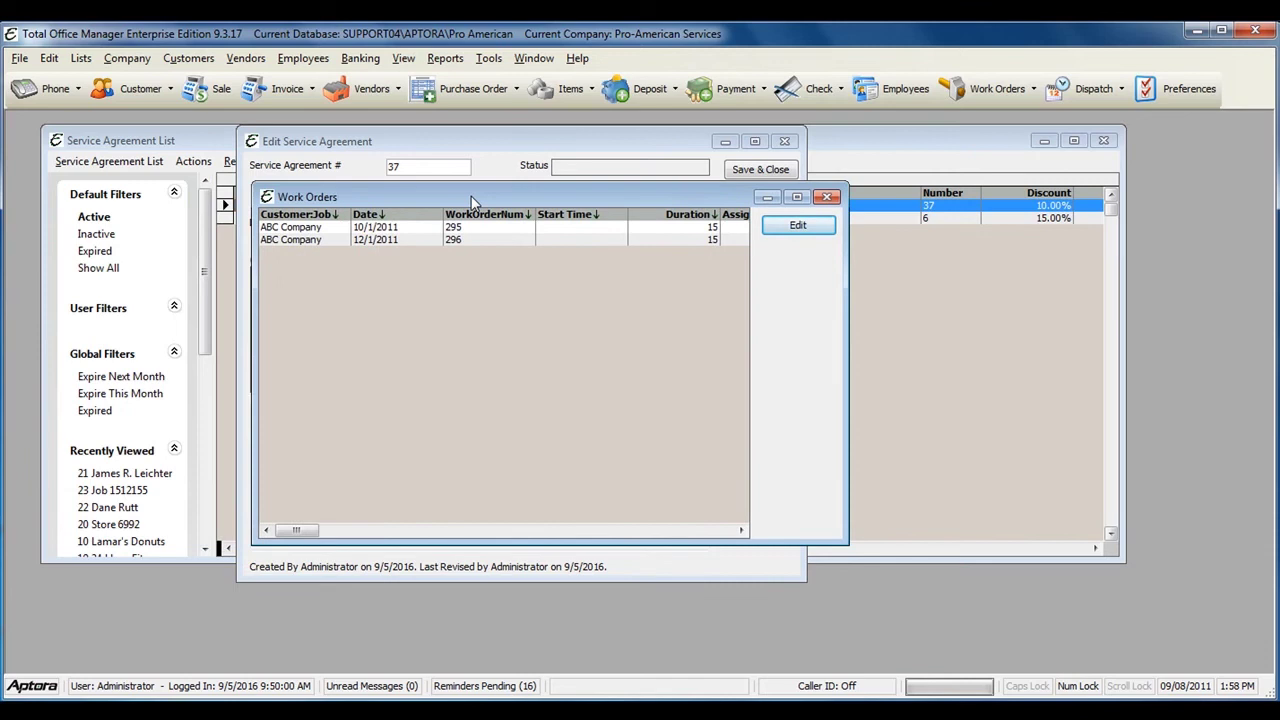
Step: Review work order 295, then close it and the created Work Orders list
double_click(407, 232)
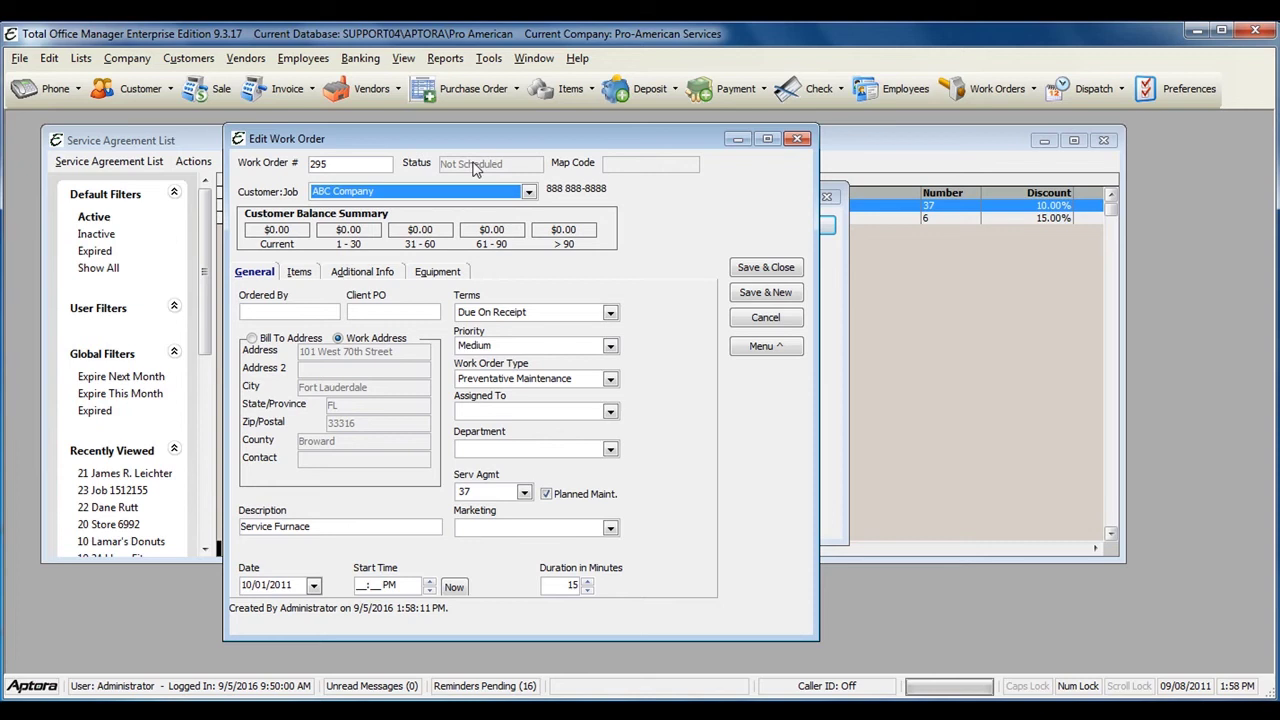
left_click(798, 139)
left_click(827, 197)
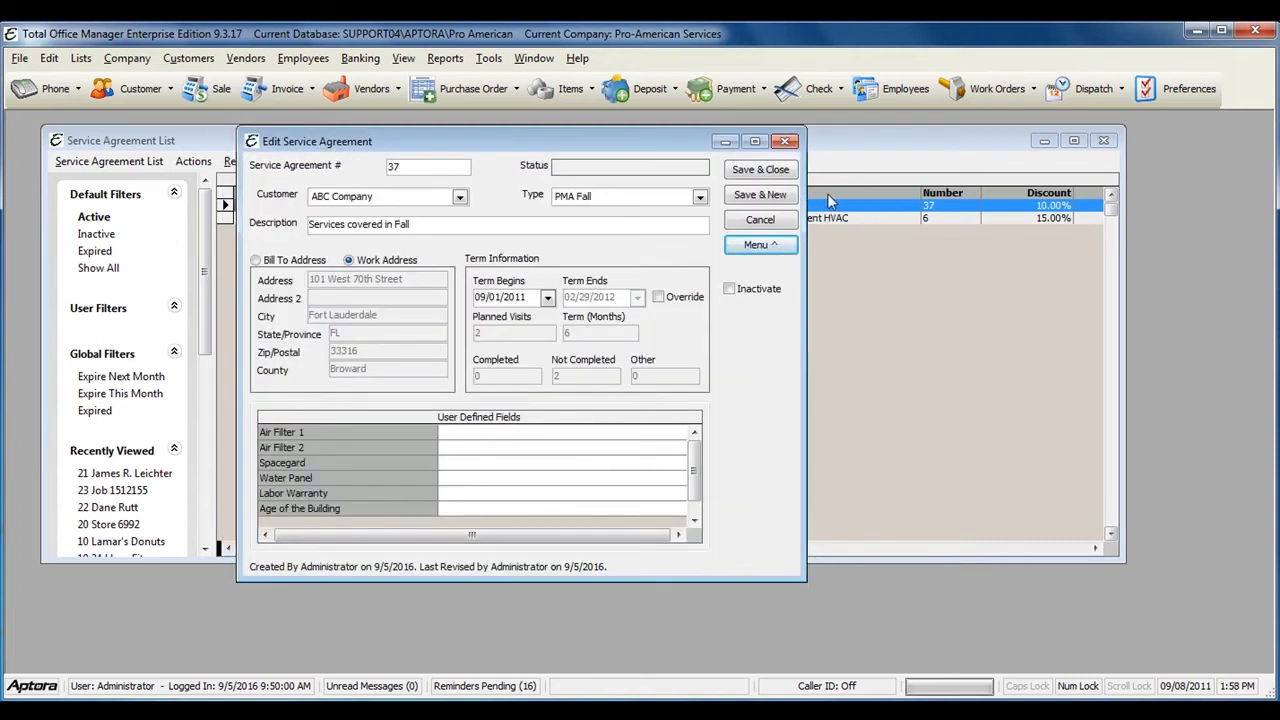
left_click(766, 246)
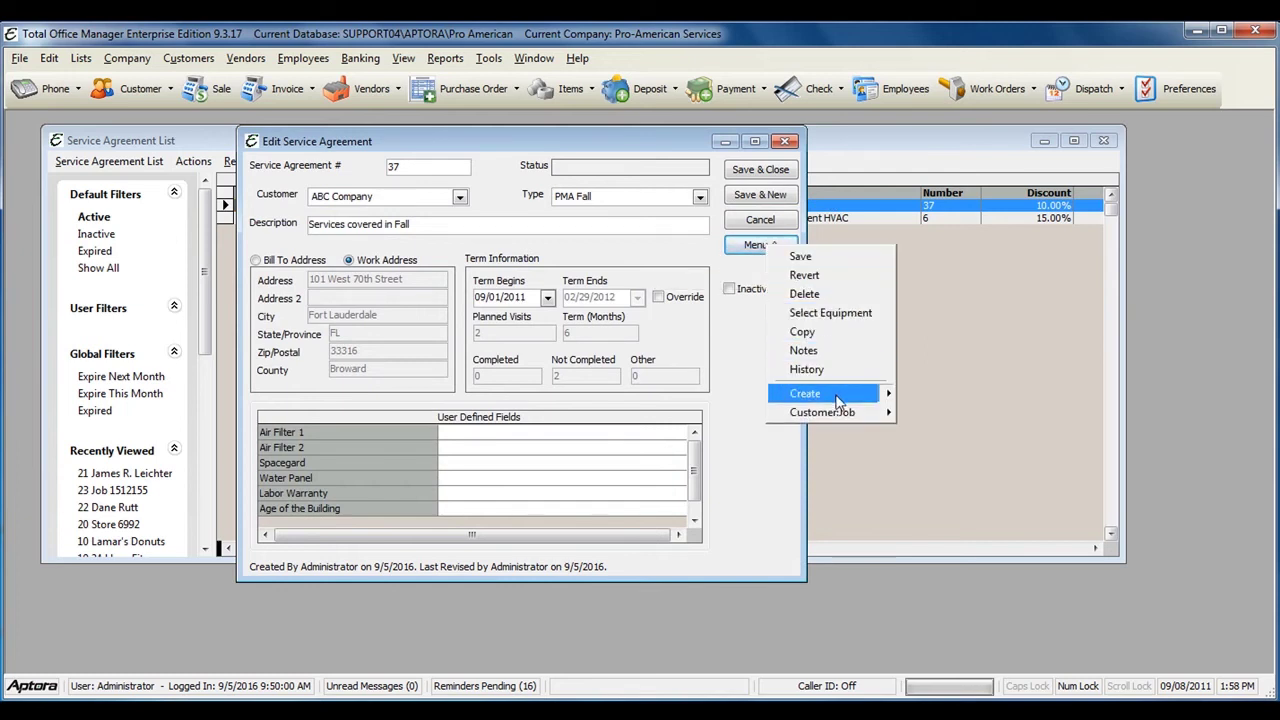
mouse_move(838, 400)
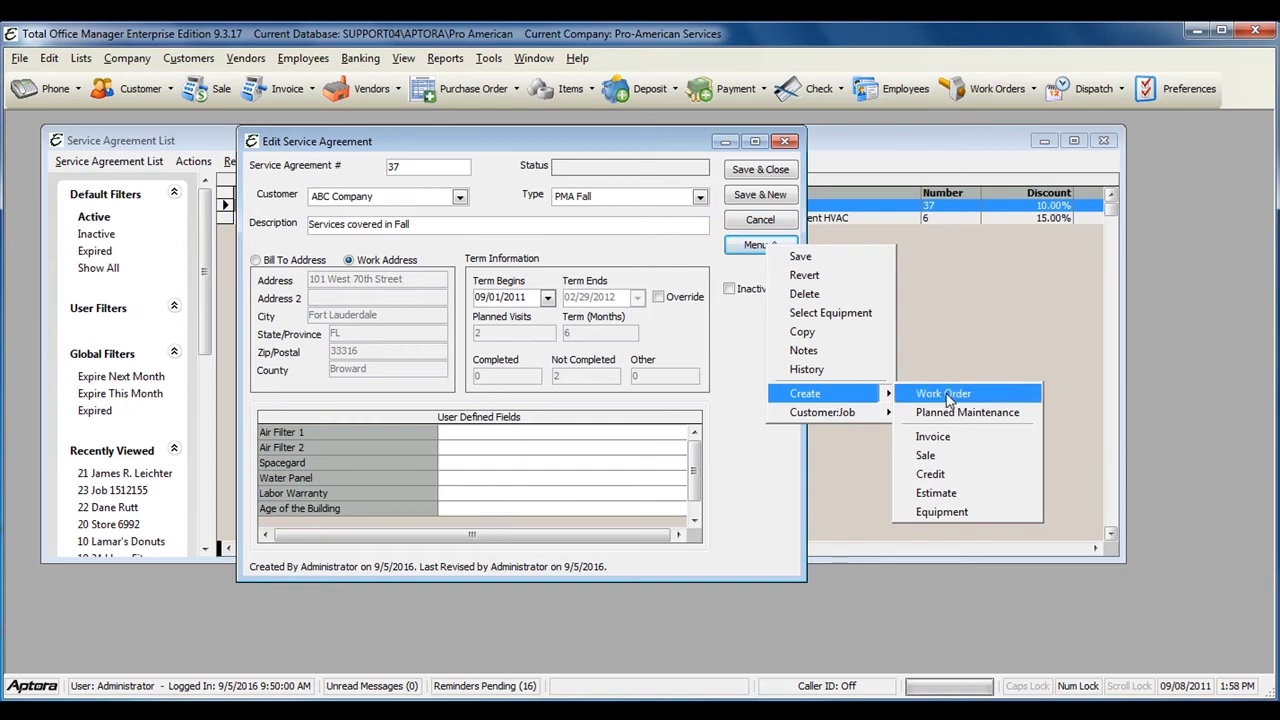
left_click(945, 394)
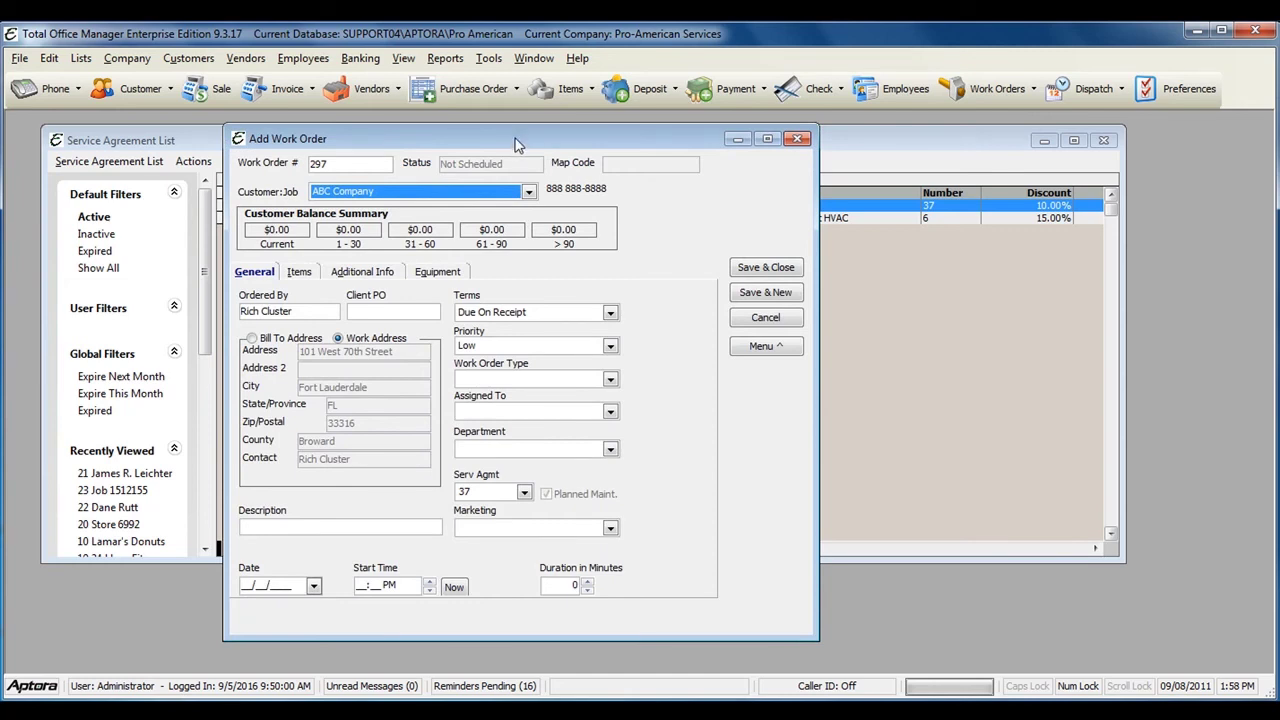
left_click(797, 138)
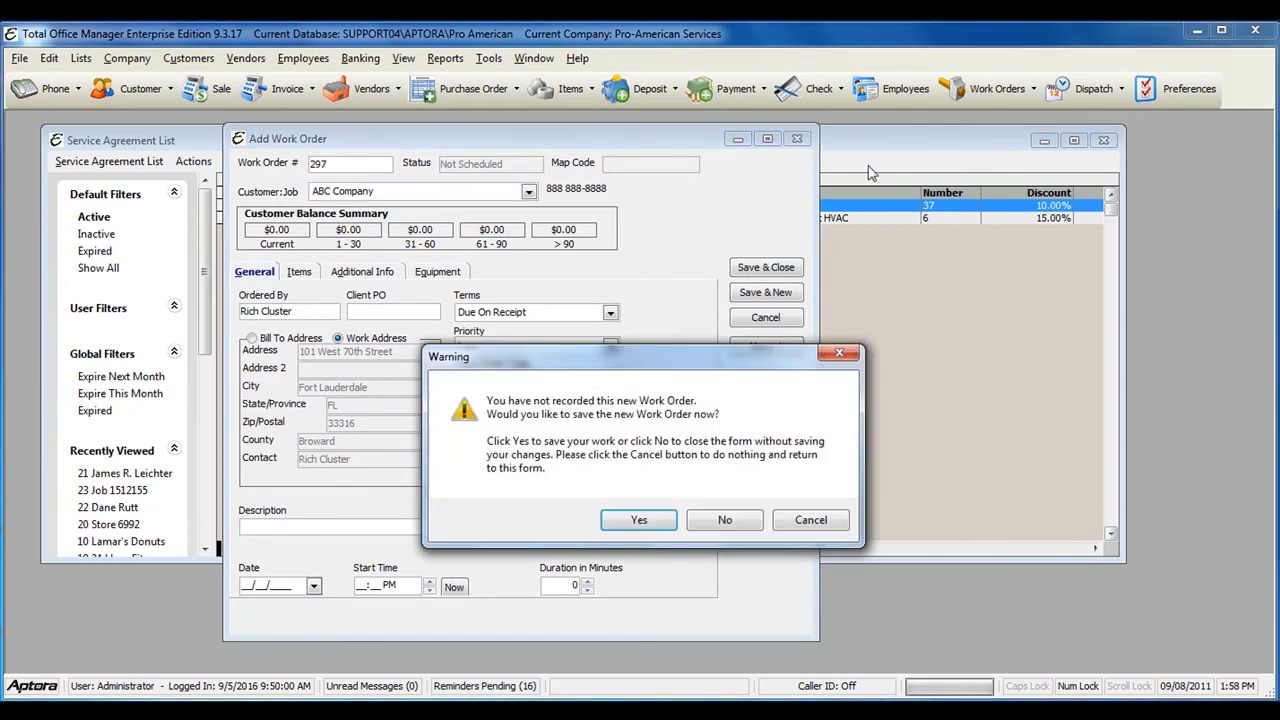
left_click(724, 520)
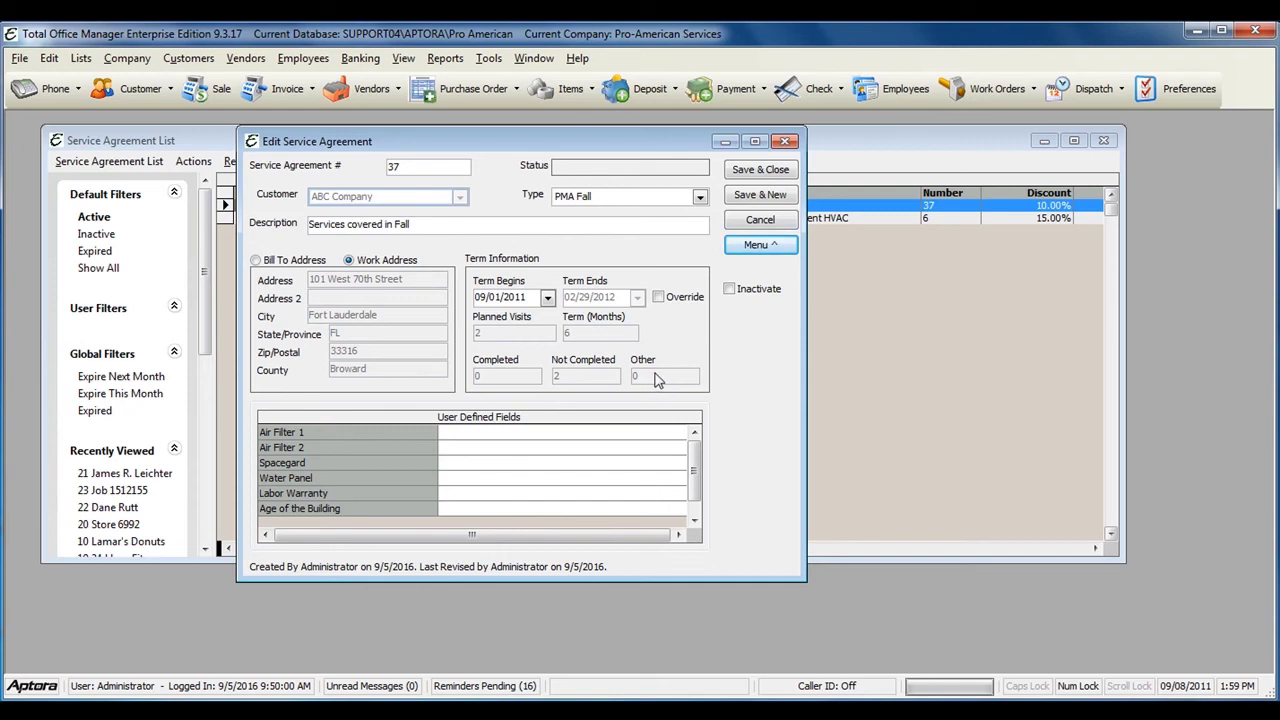
mouse_move(490, 326)
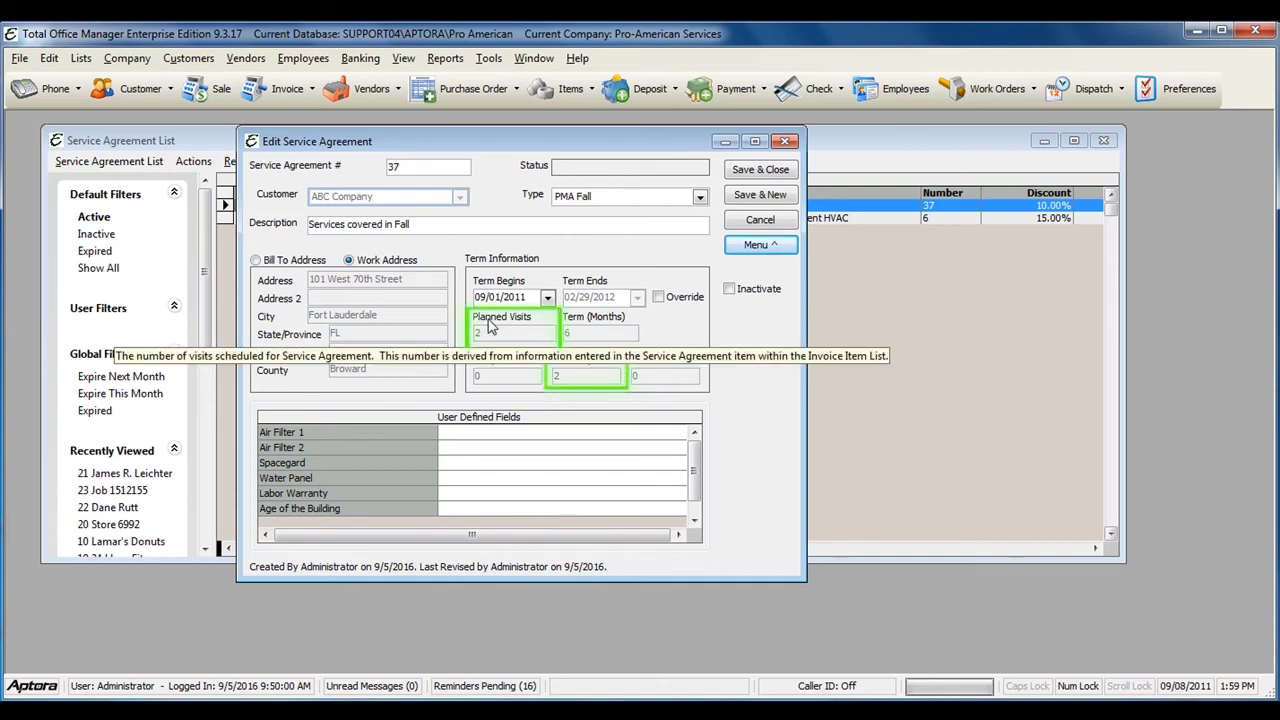